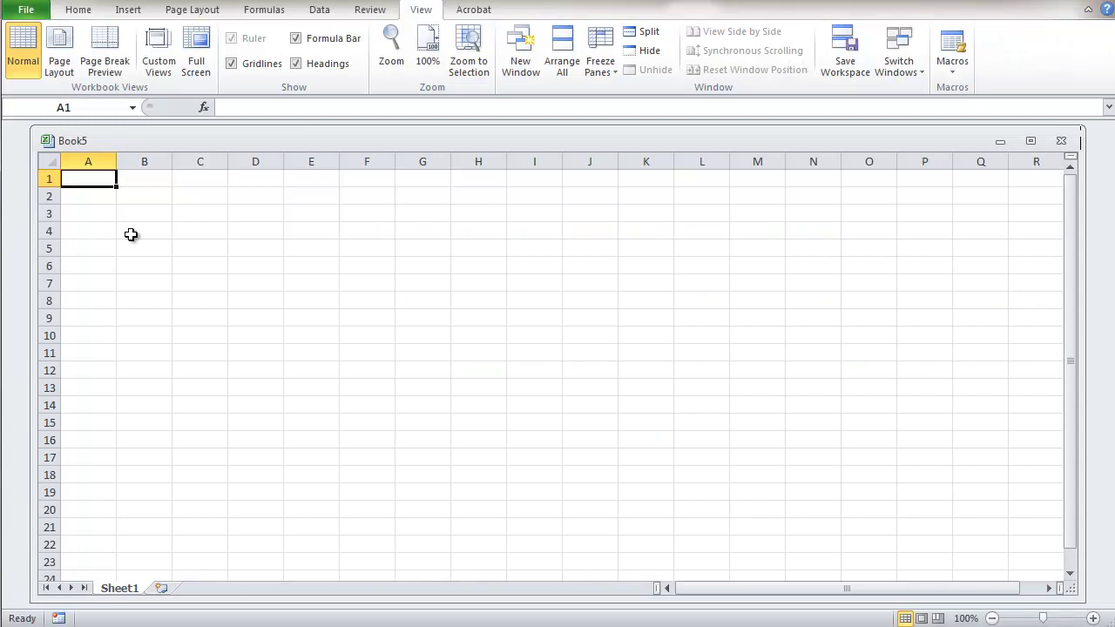
Save the new workbook as Building.xlsx in Lamp_Database, replacing the default name Book5.
click(27, 13)
click(48, 61)
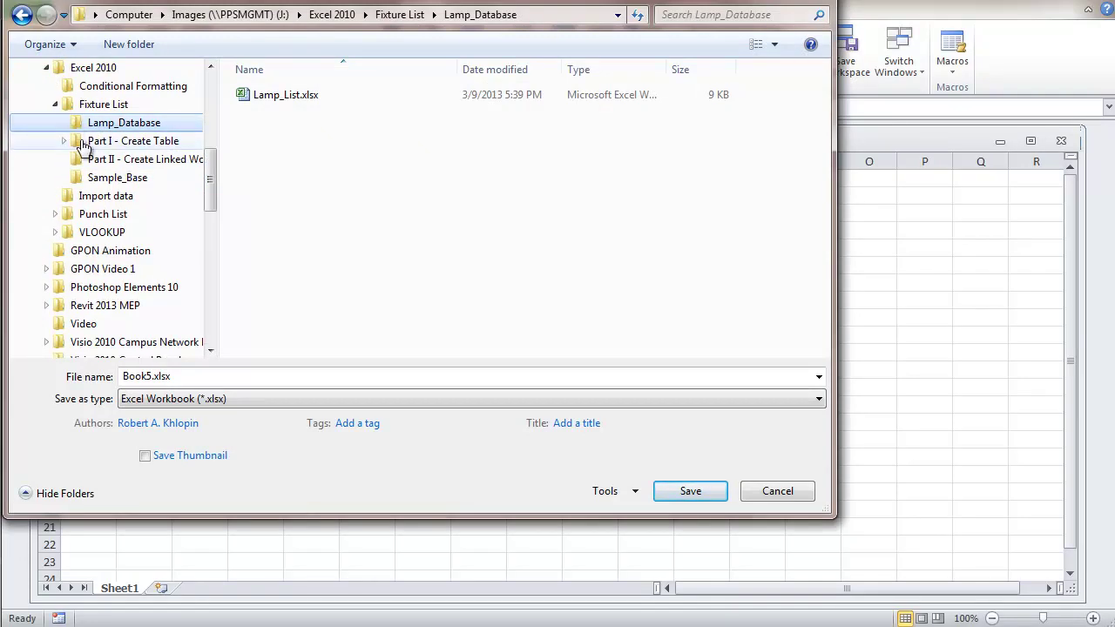
double_click(149, 375)
click(149, 375)
drag(153, 375, 124, 375)
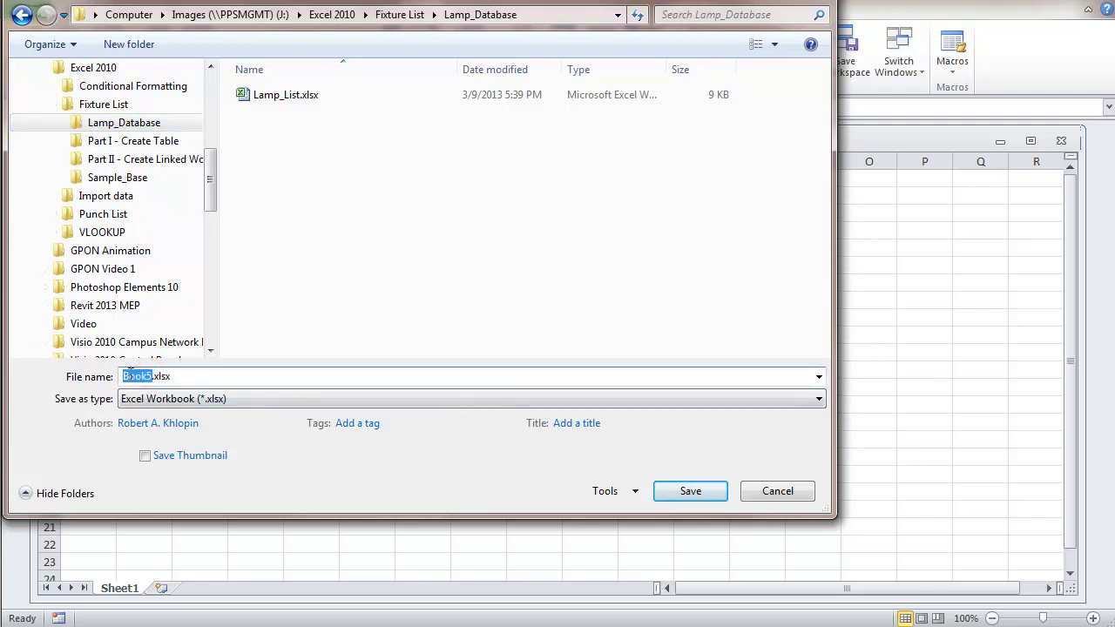
text(Building)
click(689, 491)
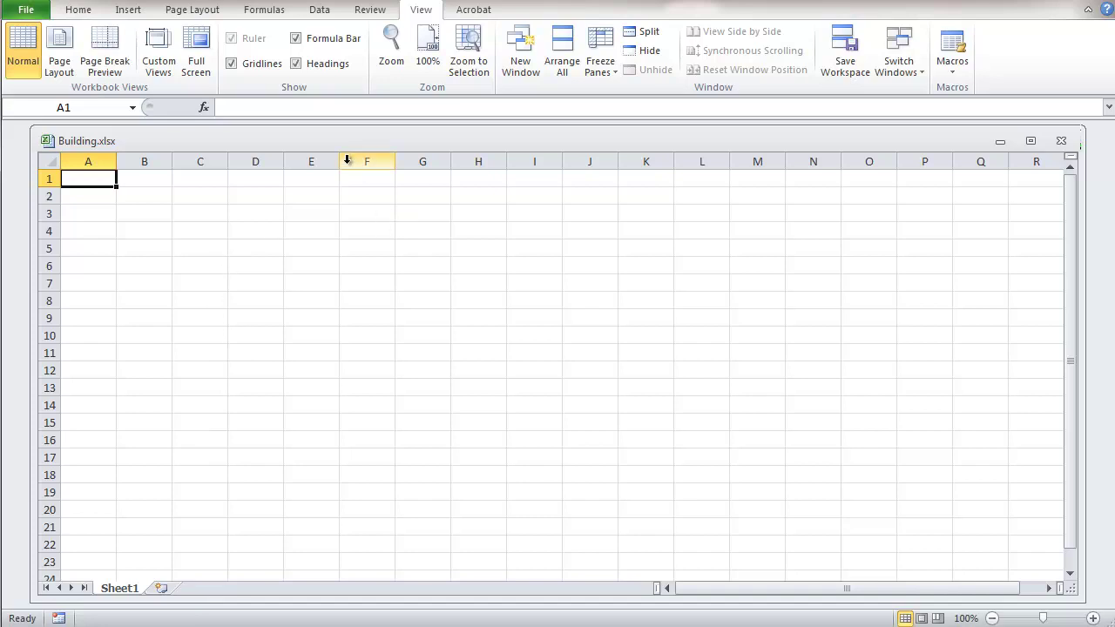
Open the Lamp_List.xlsx workbook.
click(28, 11)
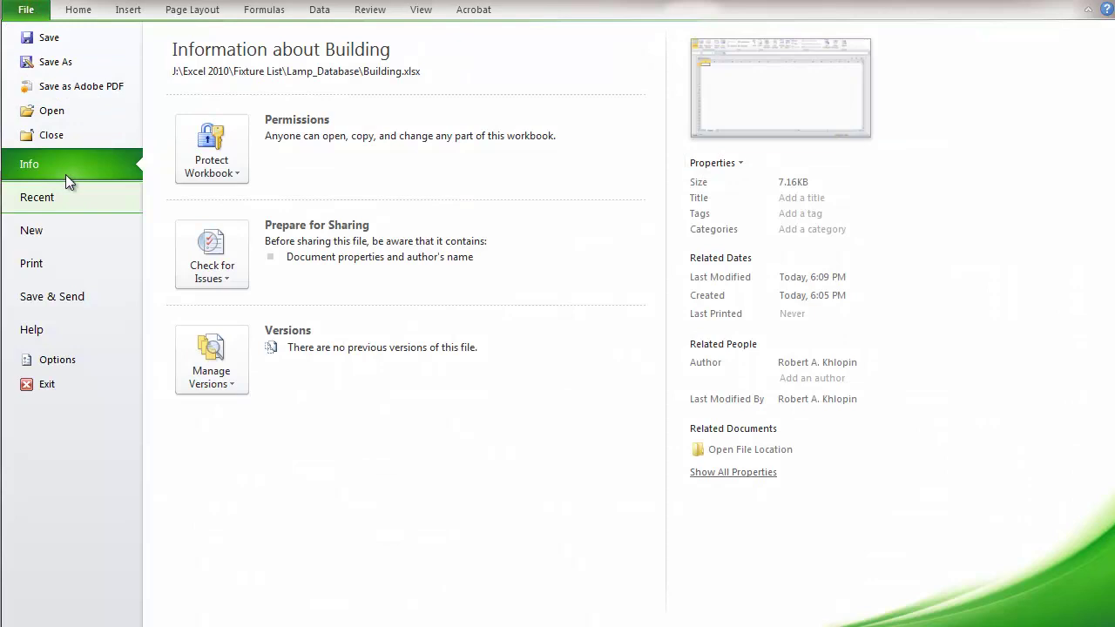
click(72, 110)
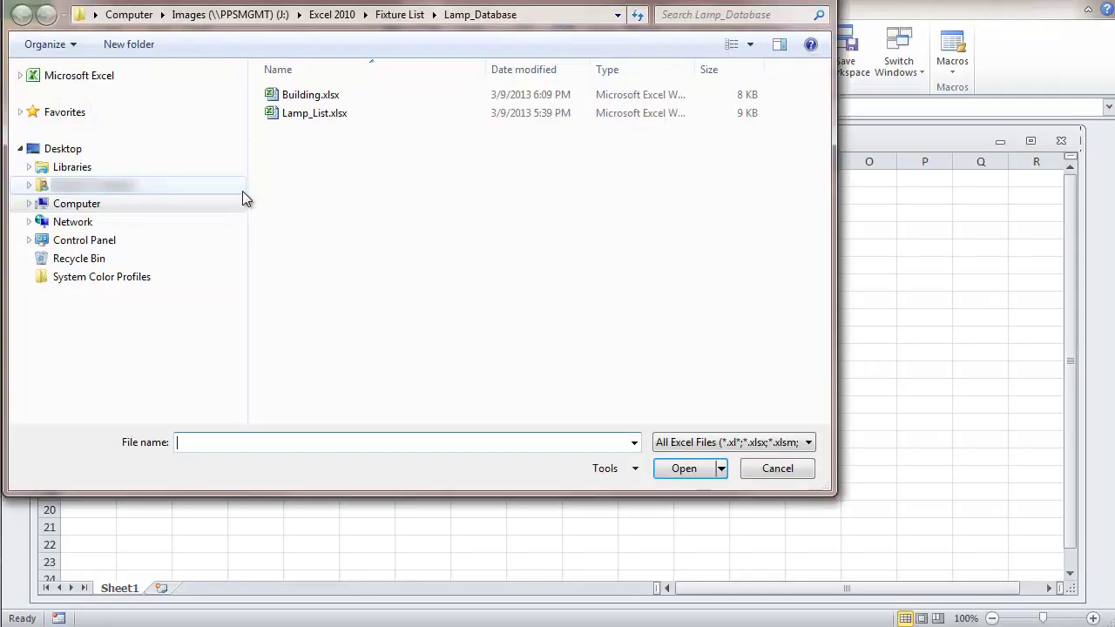
double_click(290, 114)
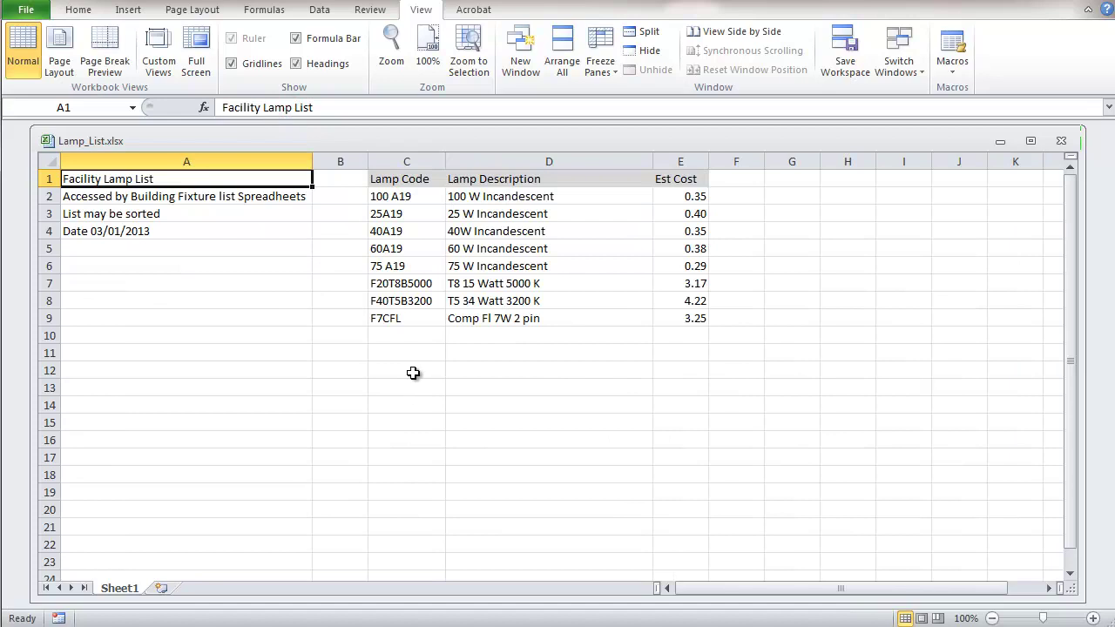
Arrange both workbooks vertically side by side and make Building the active window.
click(561, 60)
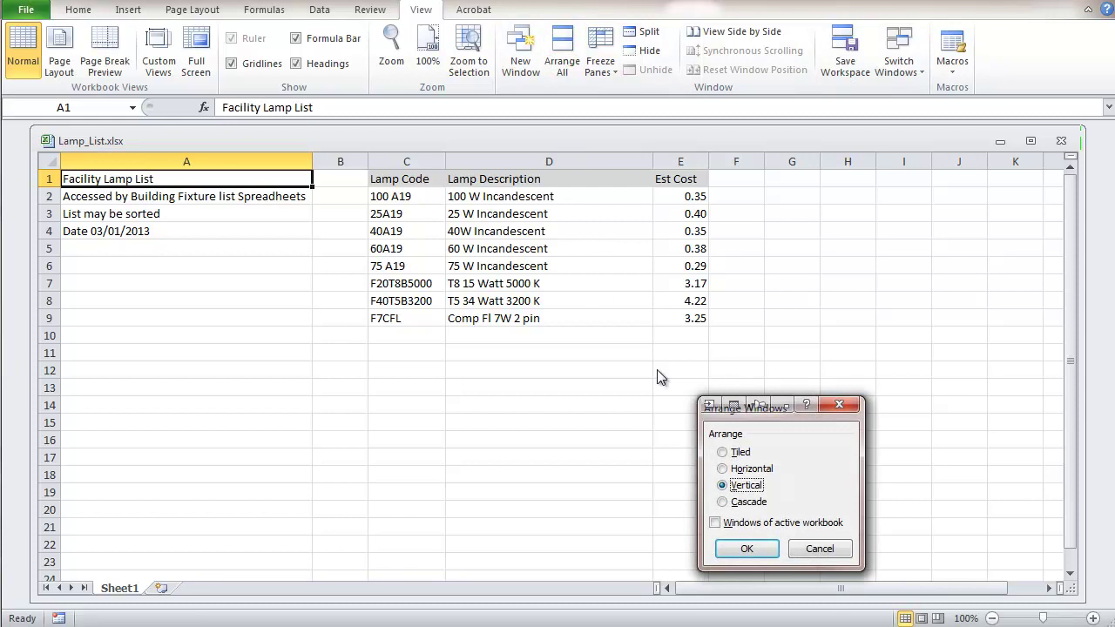
click(750, 549)
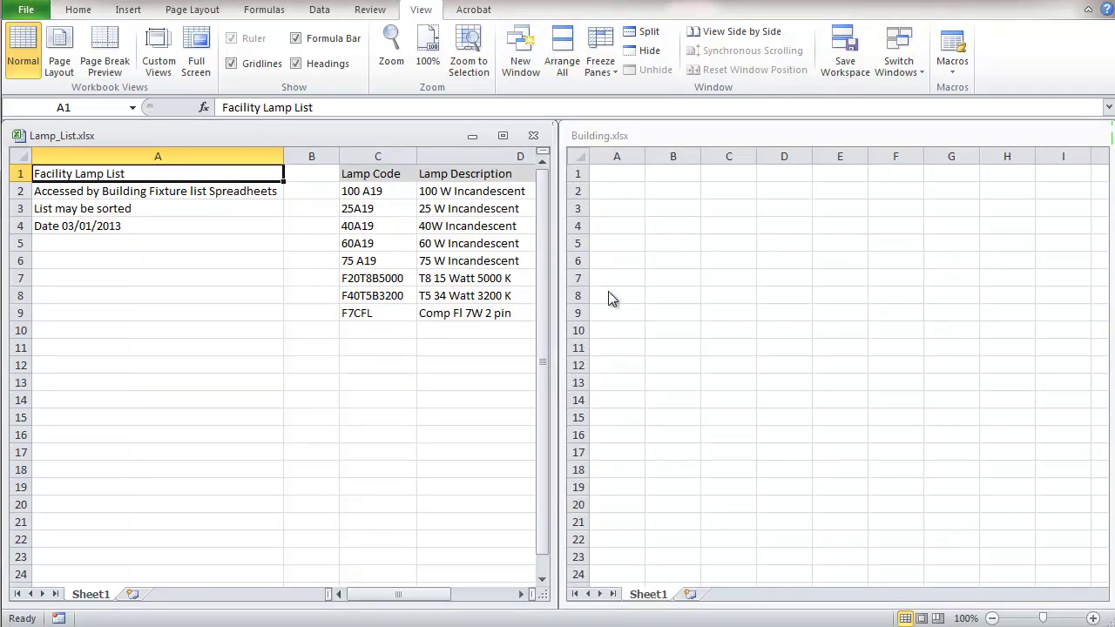
click(710, 135)
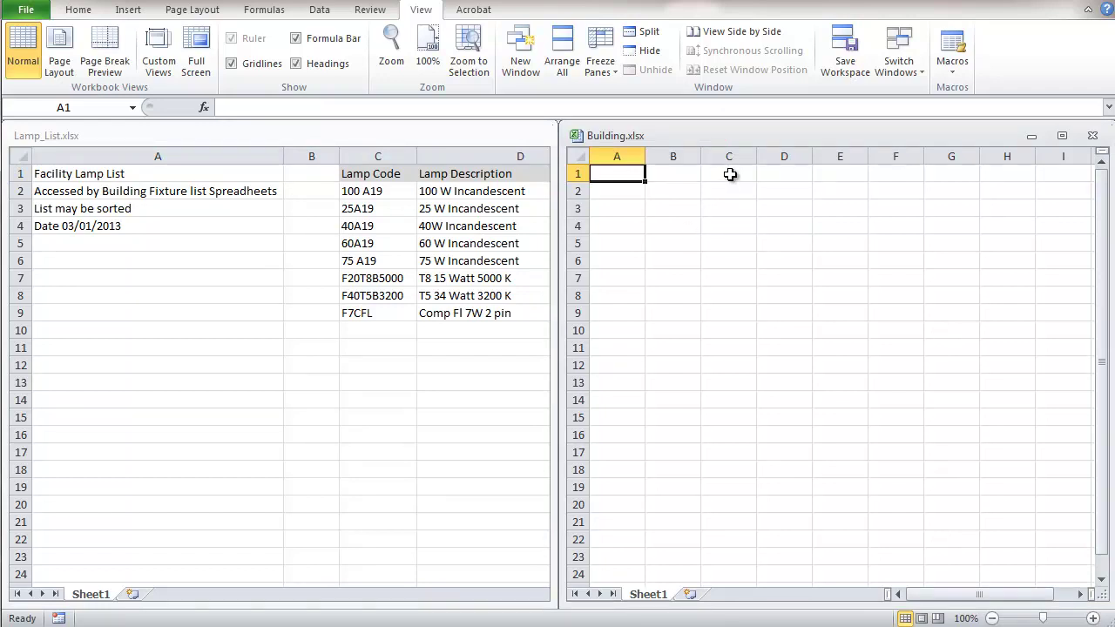
Link Building C1 to Lamp_List's Lamp Code cell C1, then edit the reference toward $C1.
click(730, 174)
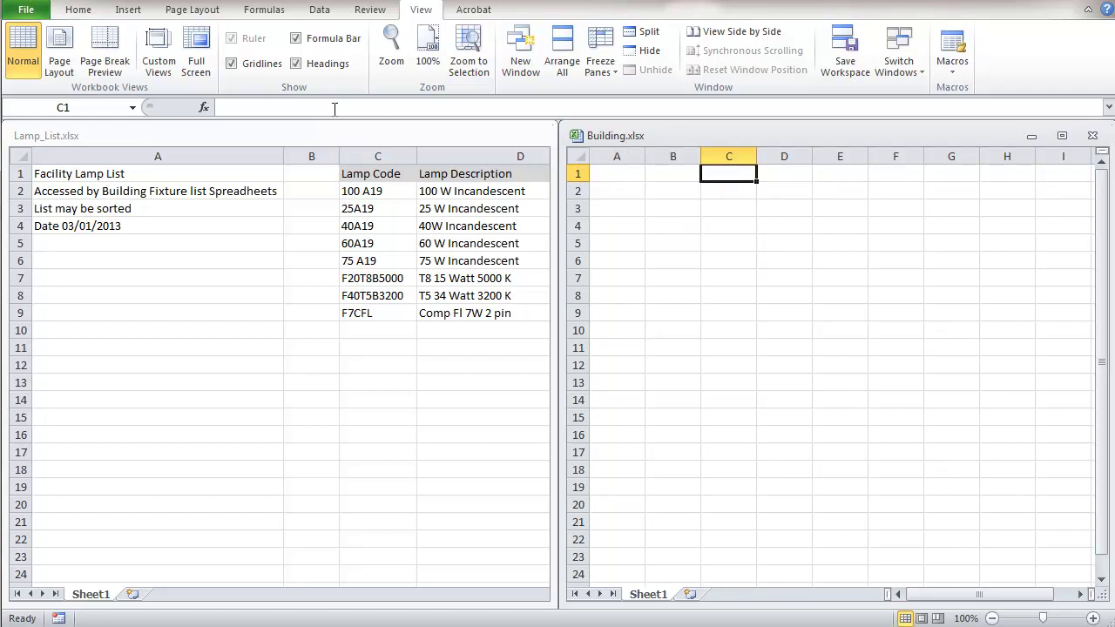
click(291, 105)
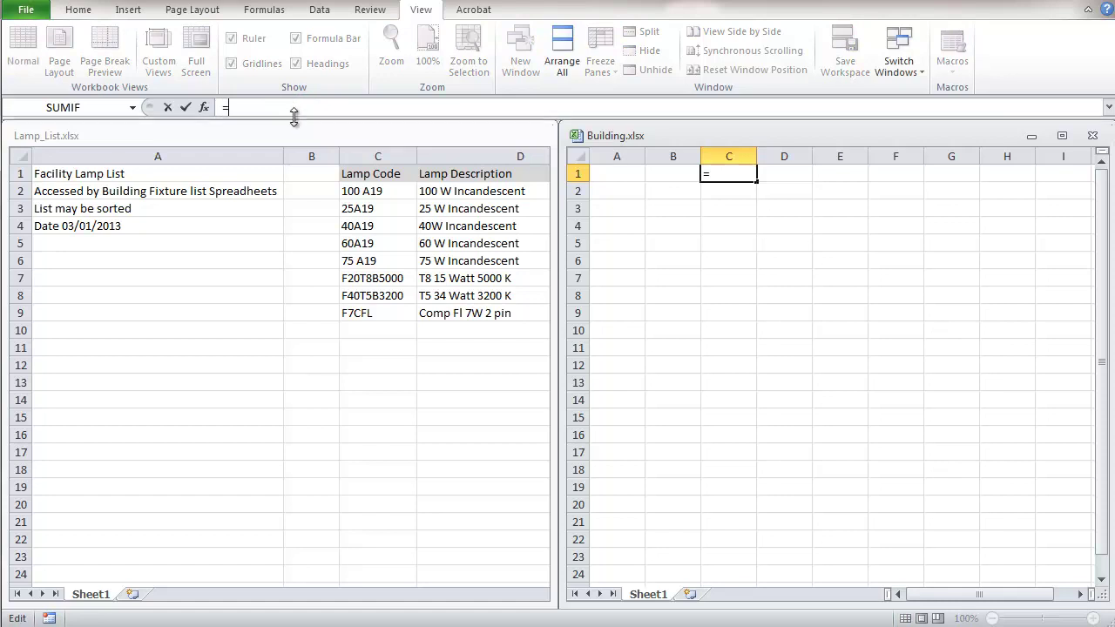
click(368, 174)
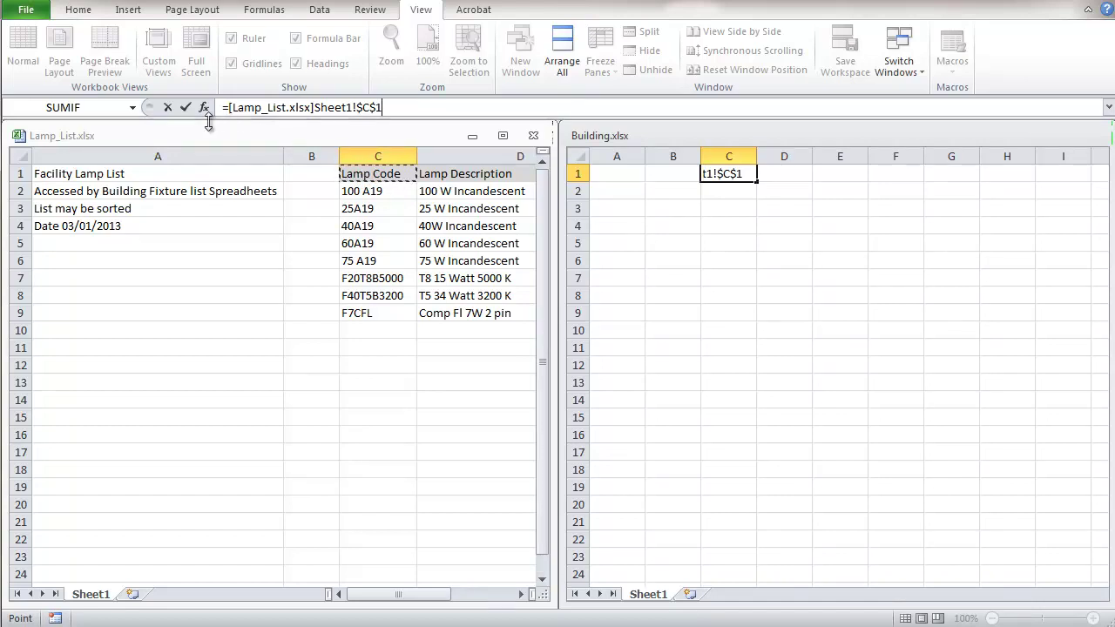
click(183, 106)
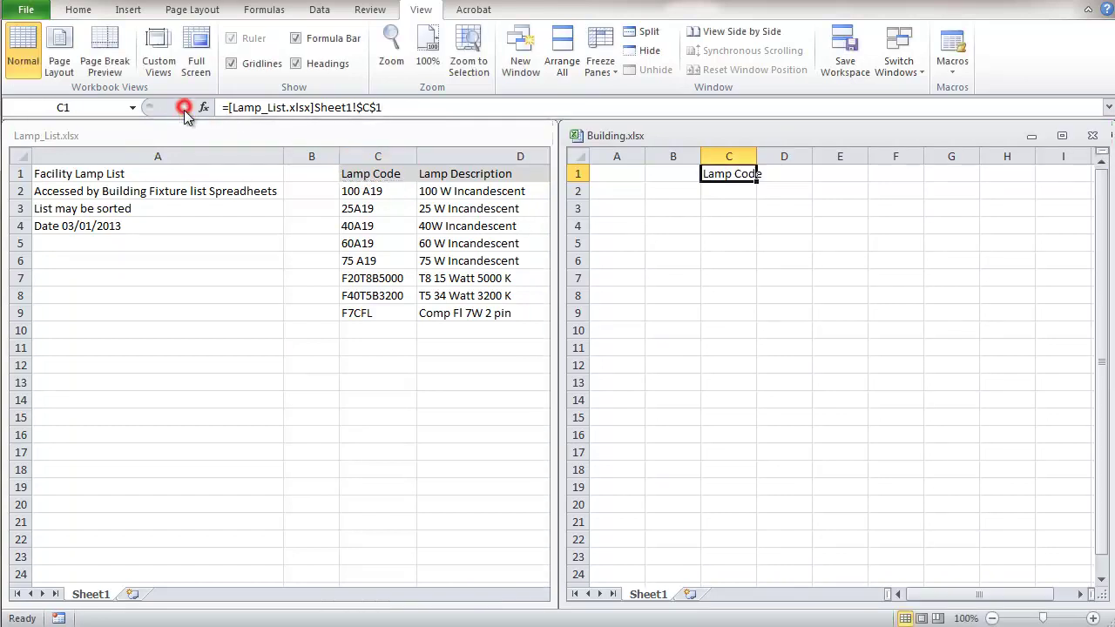
click(372, 107)
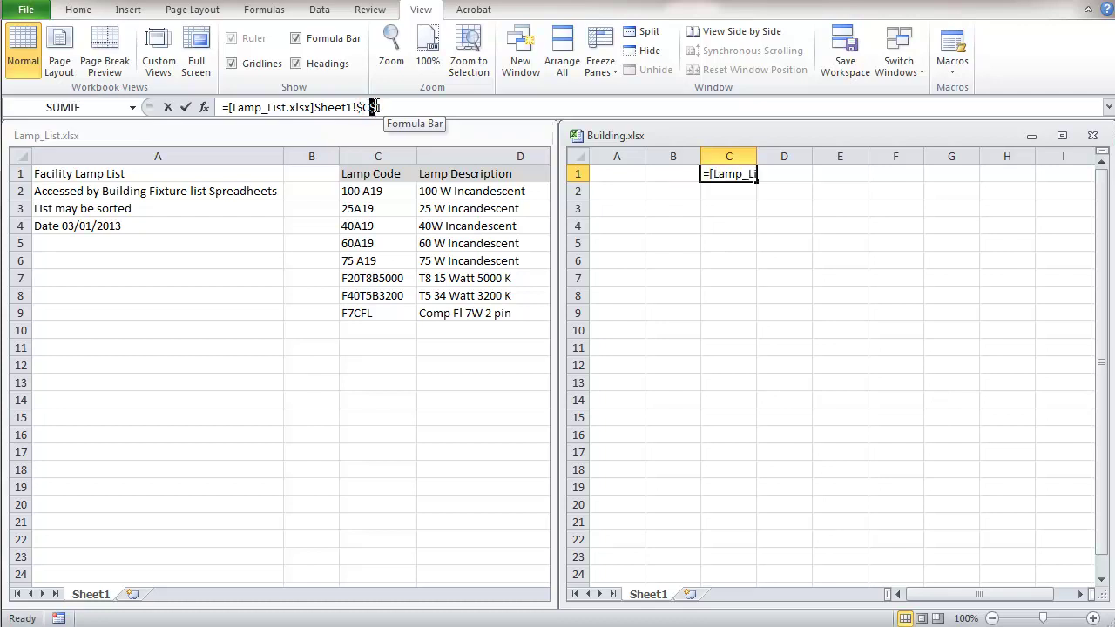
key(BackSpace)
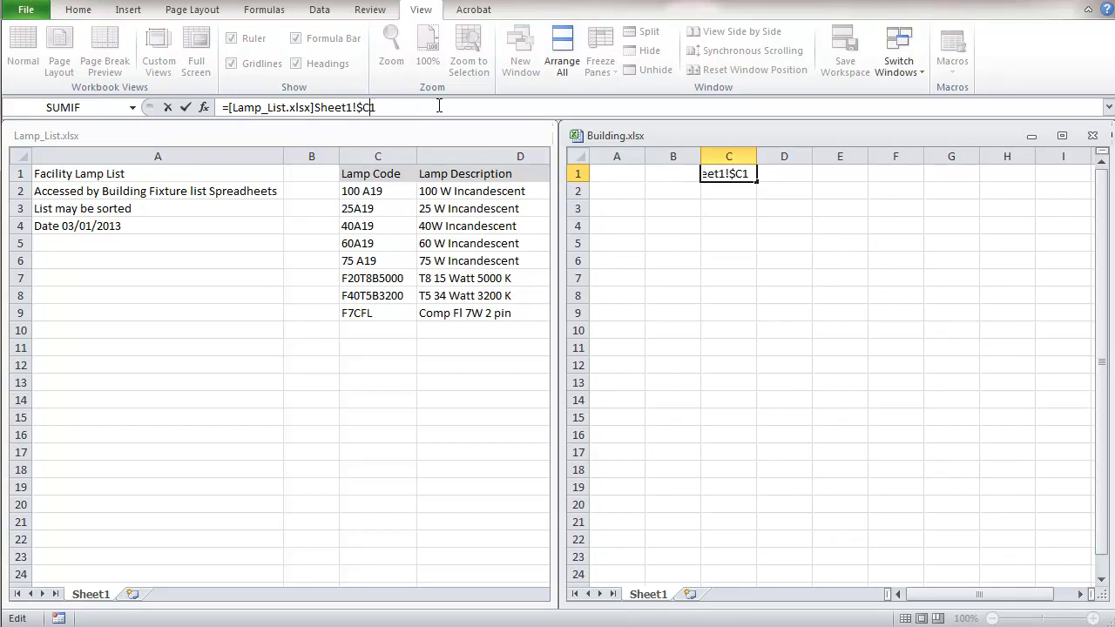
Confirm the $C1 link, widen column C, and select Lamp_List's Est Cost cell E1.
click(670, 193)
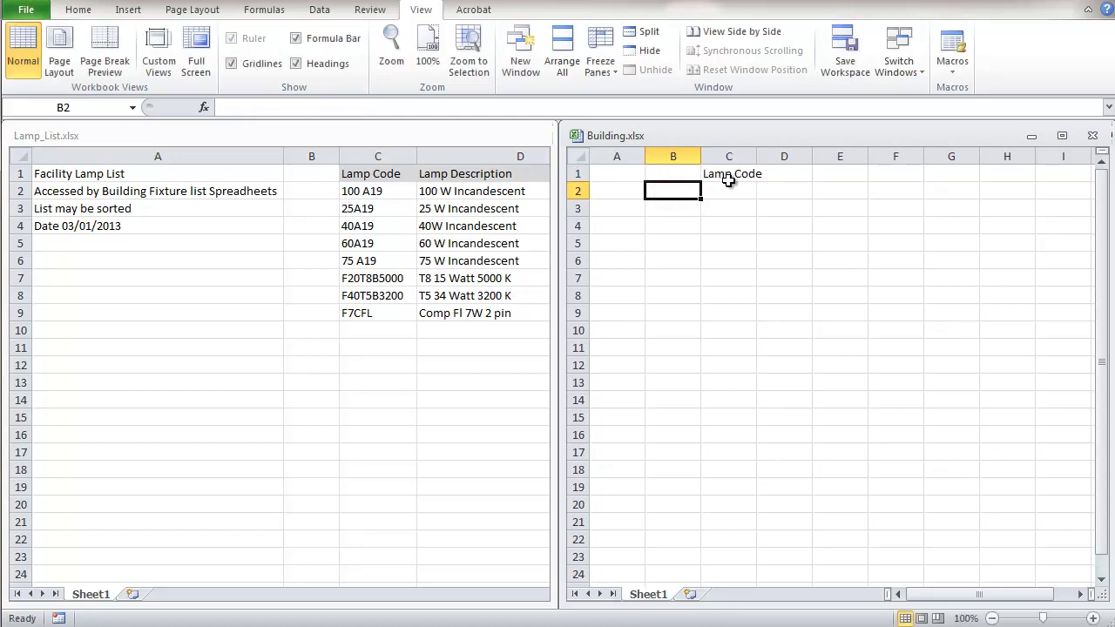
drag(756, 155, 783, 154)
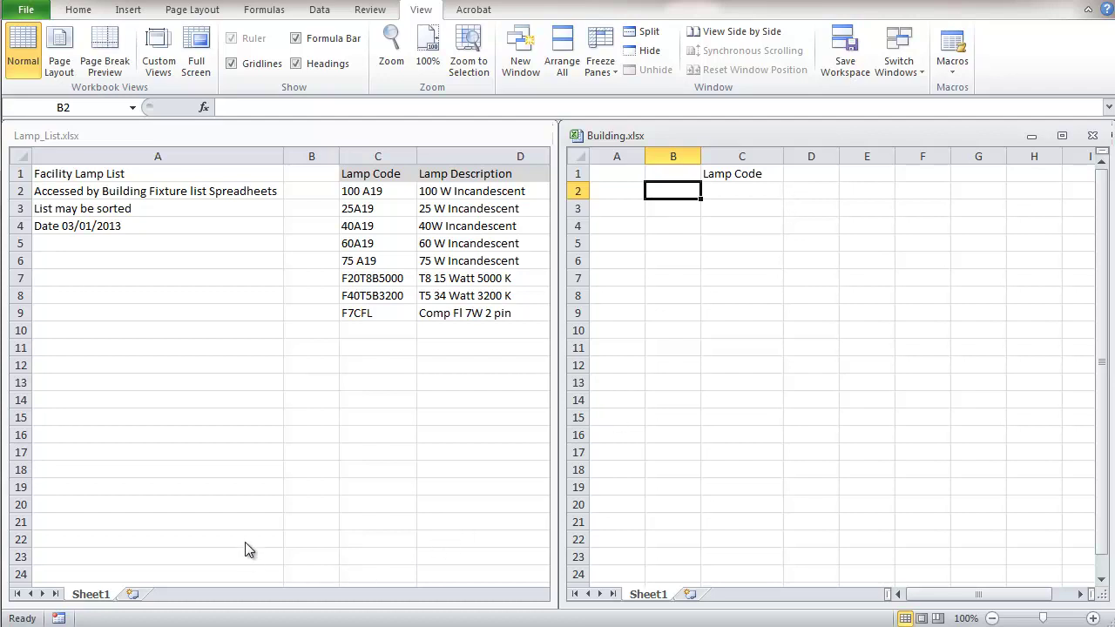
click(378, 540)
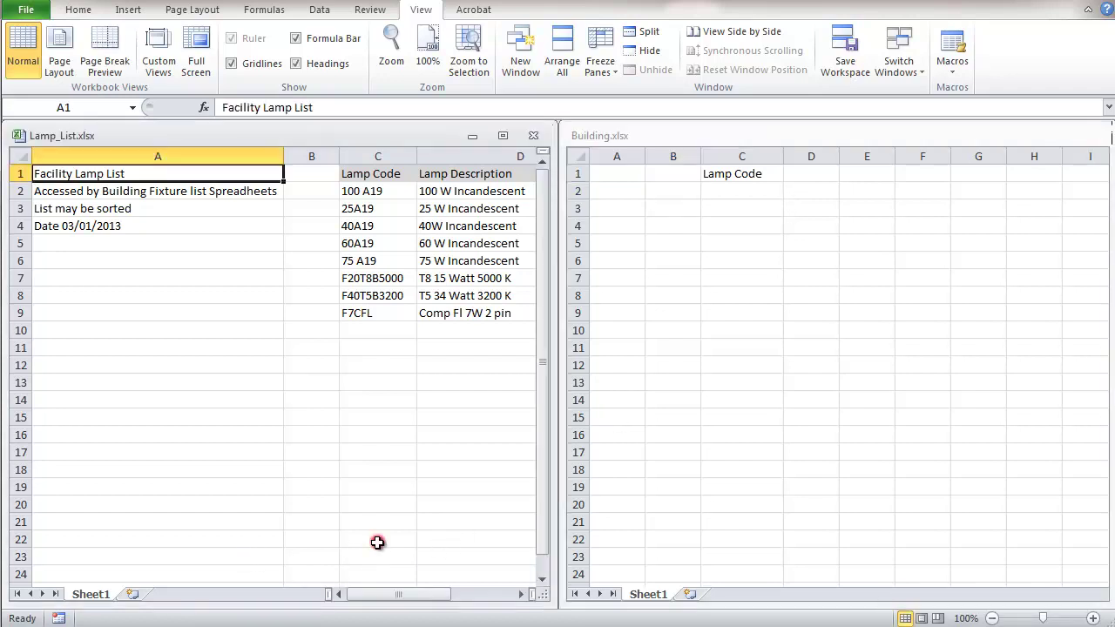
click(521, 595)
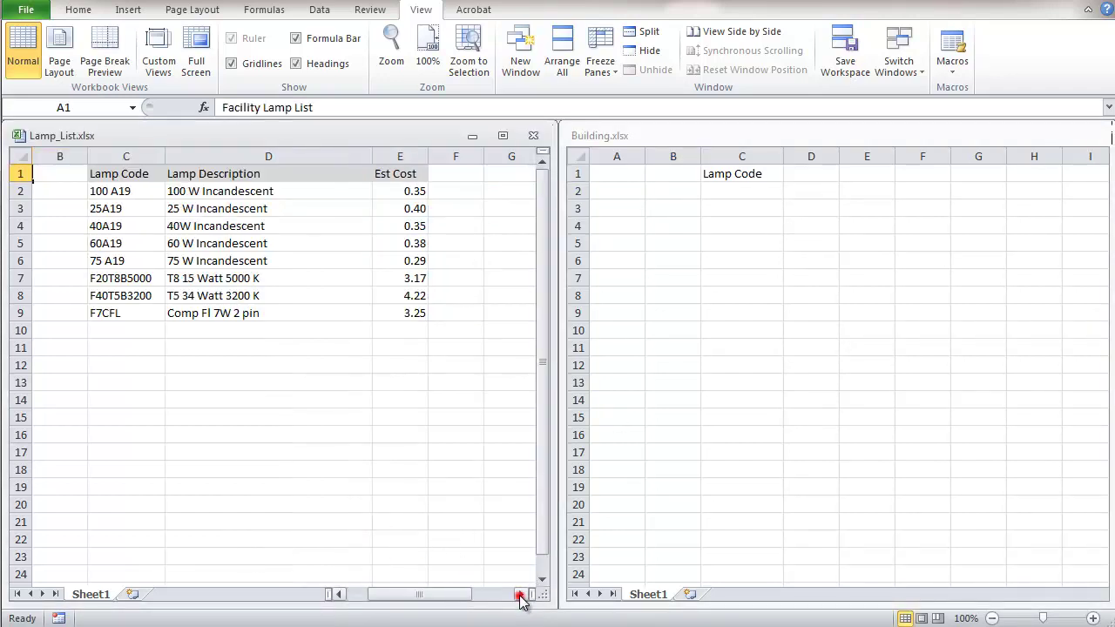
click(399, 175)
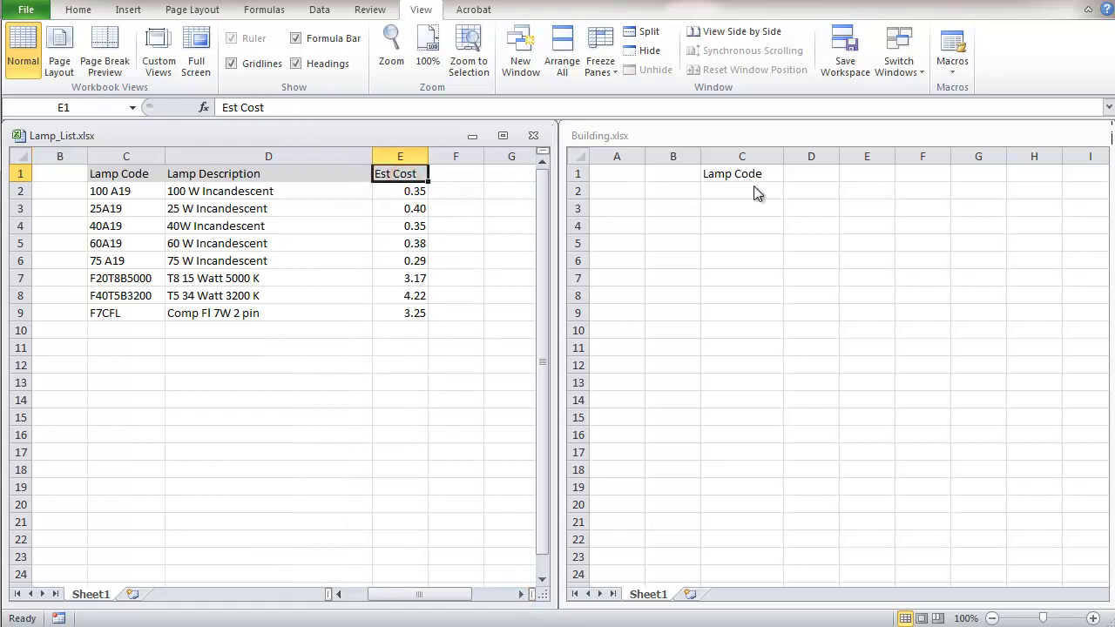
Link Building E1 to Lamp_List's Est Cost heading with the reference =[Lamp_List.xlsx]Sheet1!$E1.
click(855, 179)
click(862, 171)
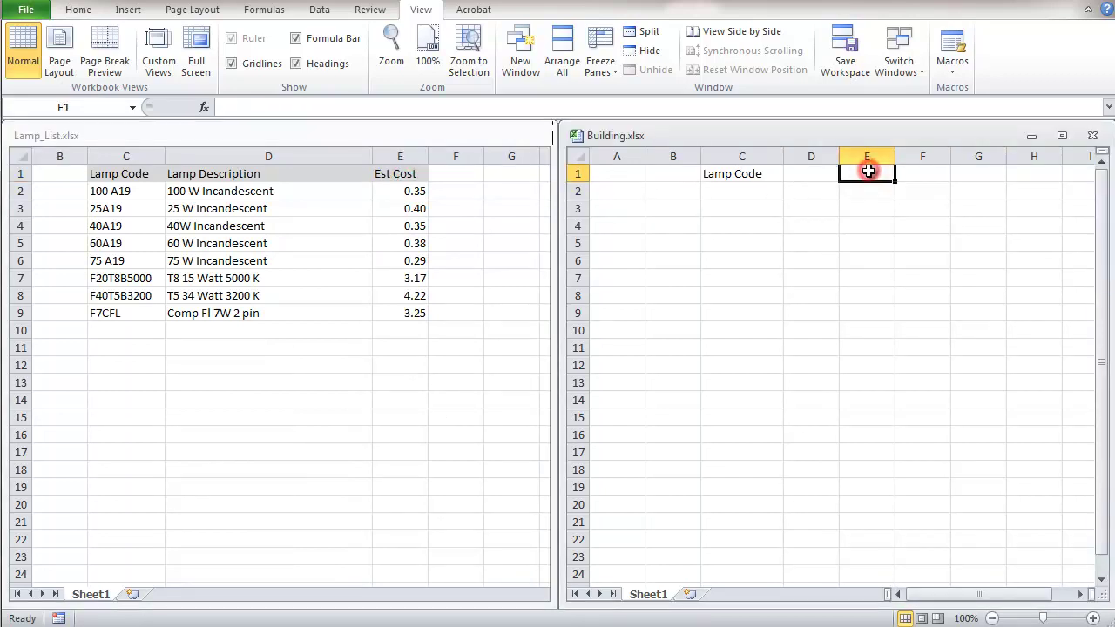
click(273, 105)
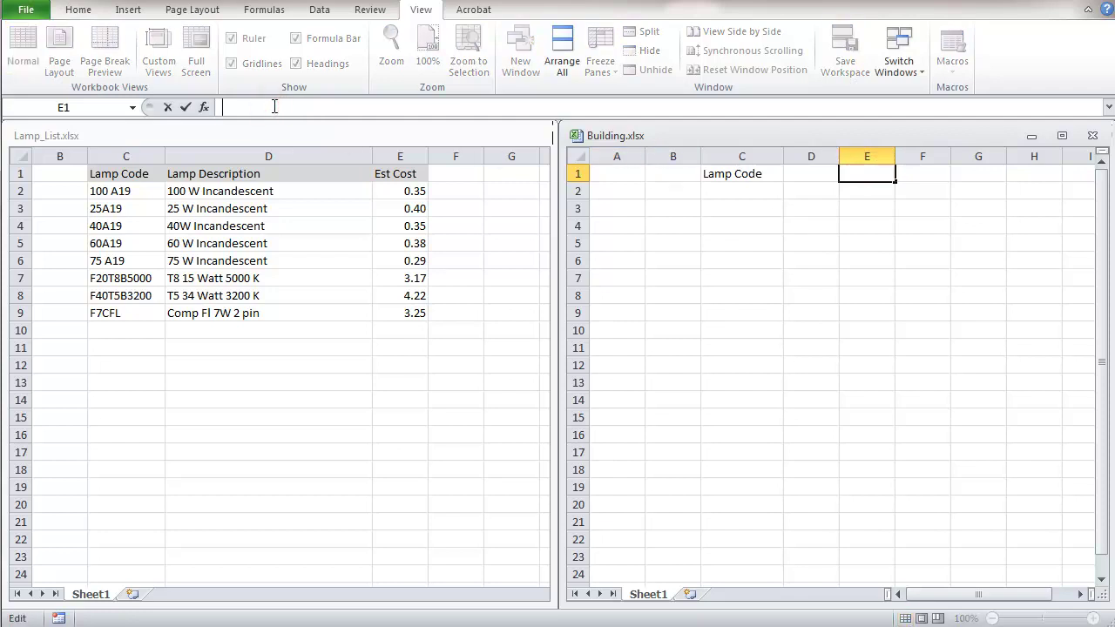
click(403, 177)
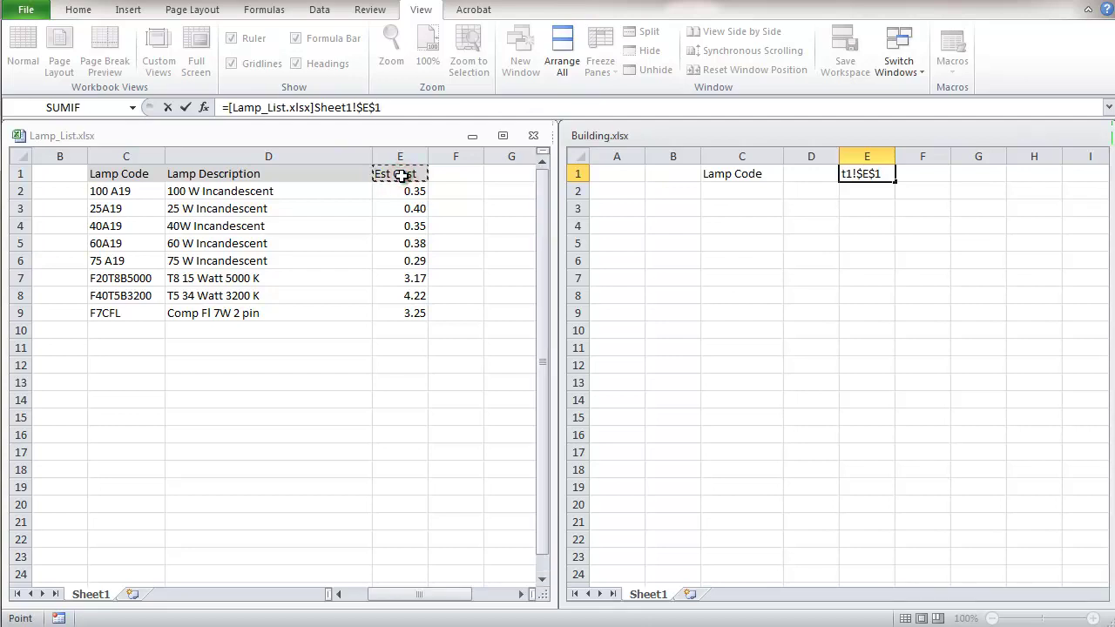
click(186, 107)
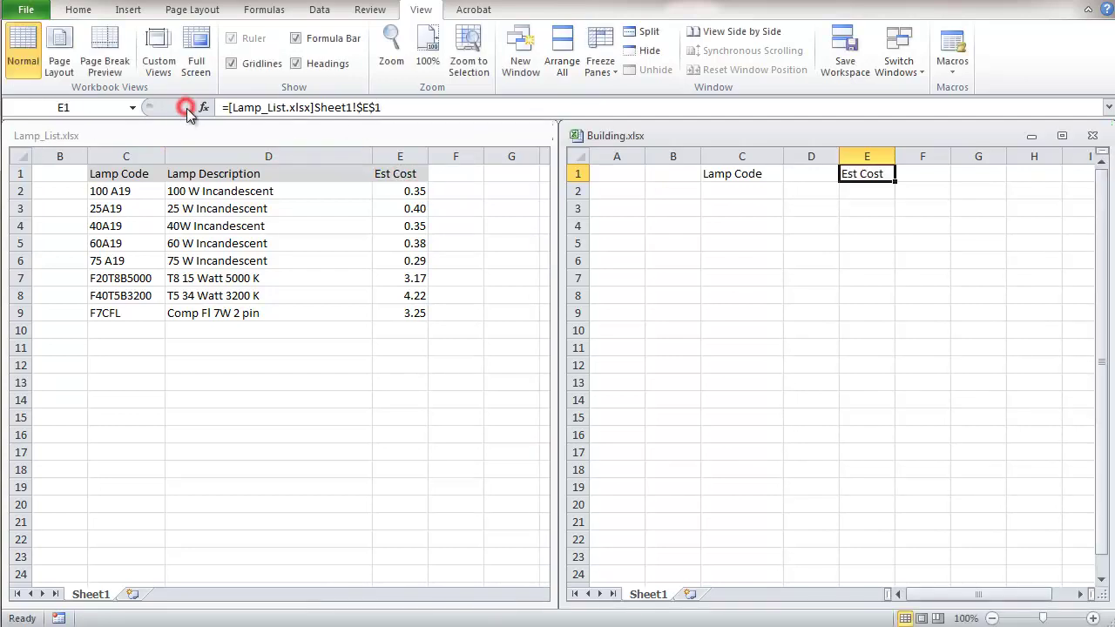
click(374, 107)
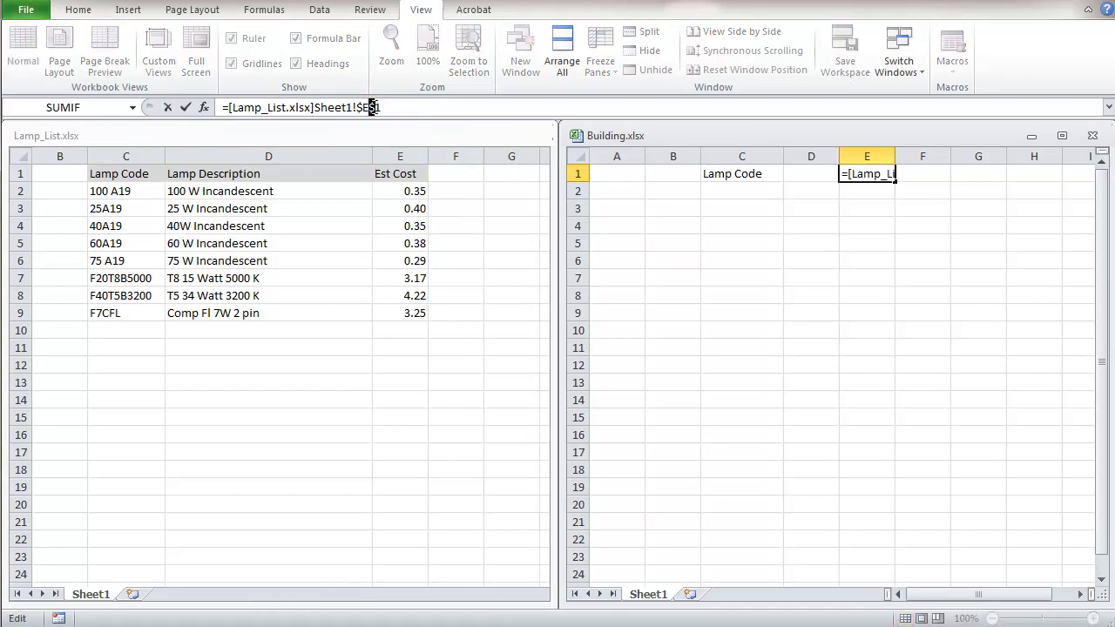
key(BackSpace)
click(186, 108)
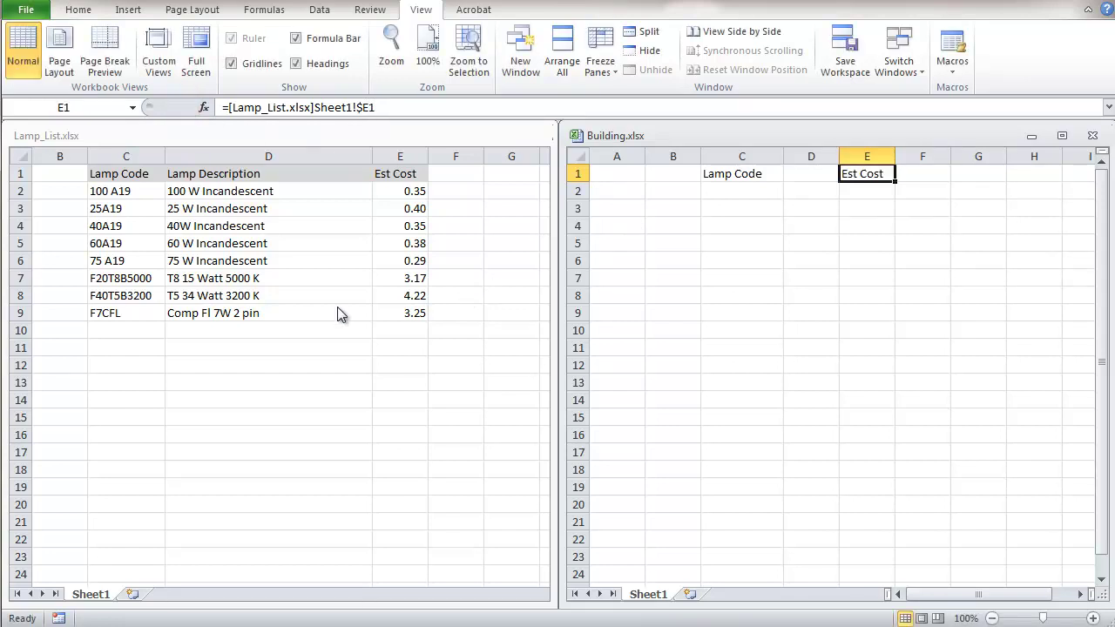
Close Lamp_List.xlsx, maximize the Building window, and select cell C1.
click(315, 139)
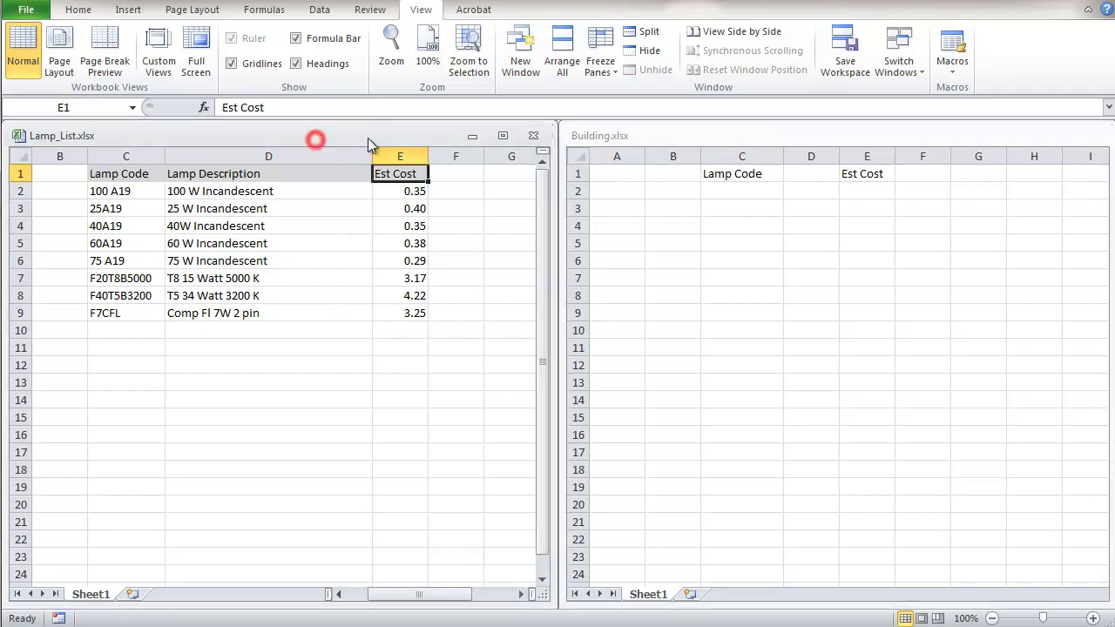
click(533, 137)
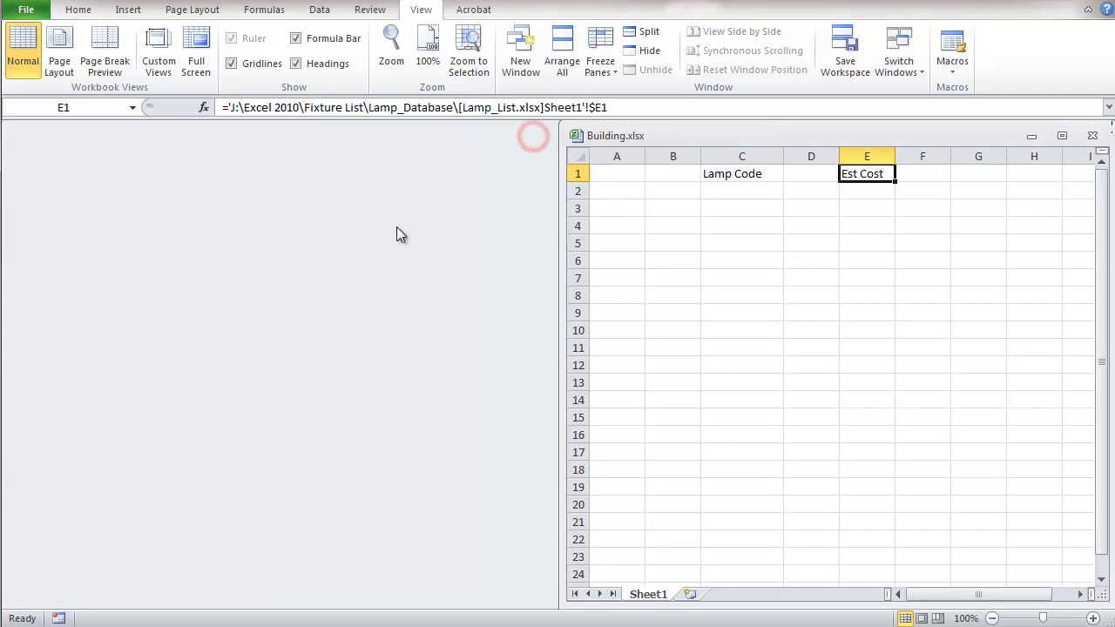
click(1062, 135)
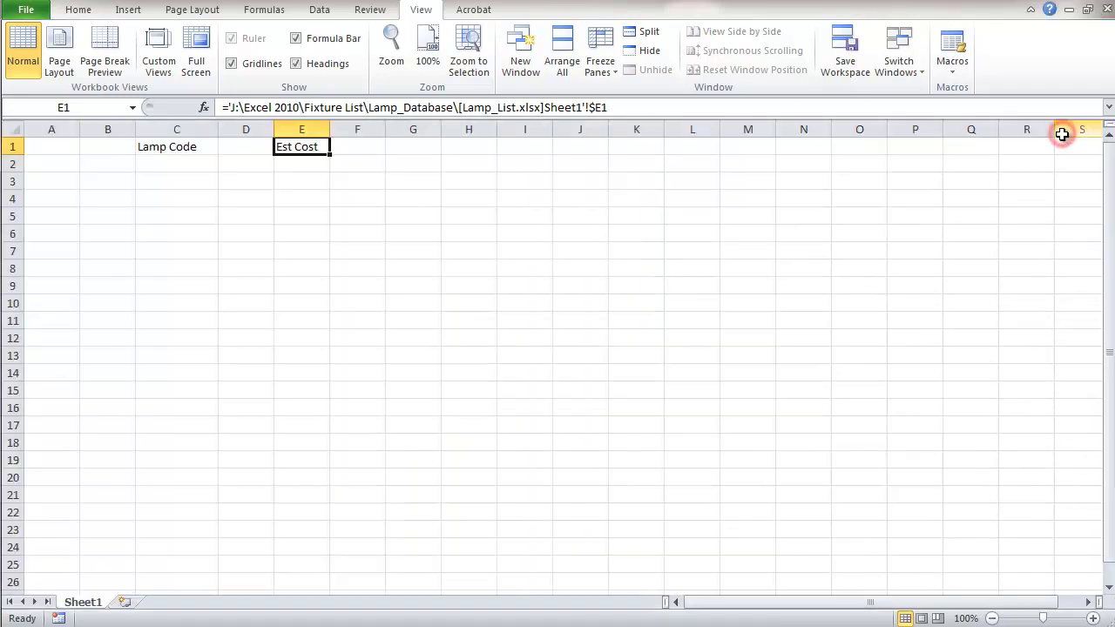
click(182, 148)
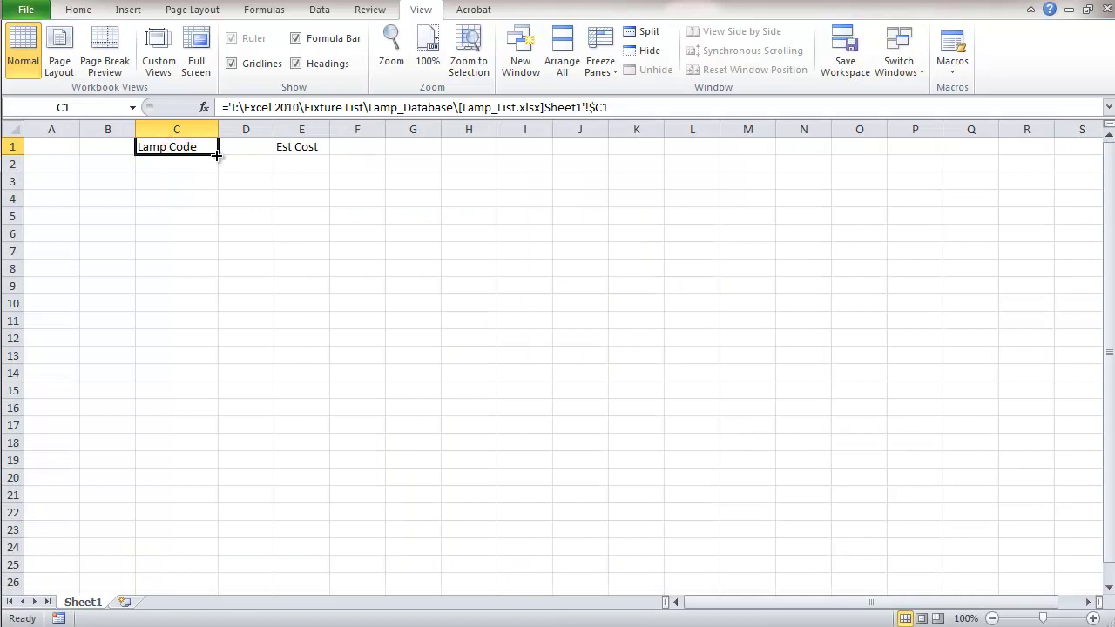
Fill the C1 Lamp Code link down to C51, then scroll back to the top.
drag(217, 157, 213, 299)
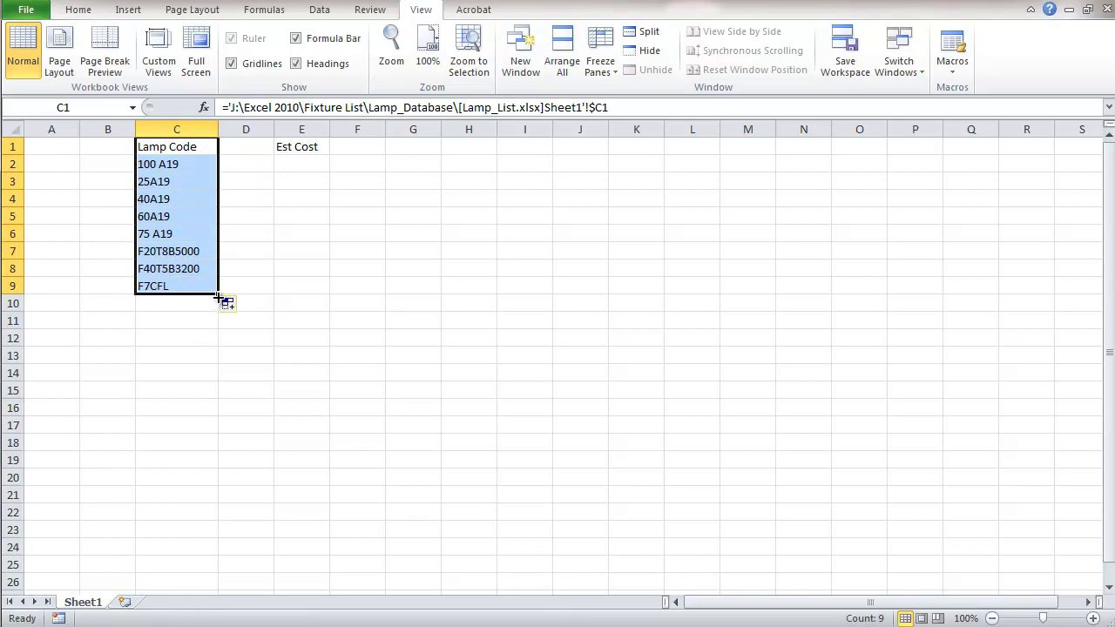
drag(218, 294, 207, 567)
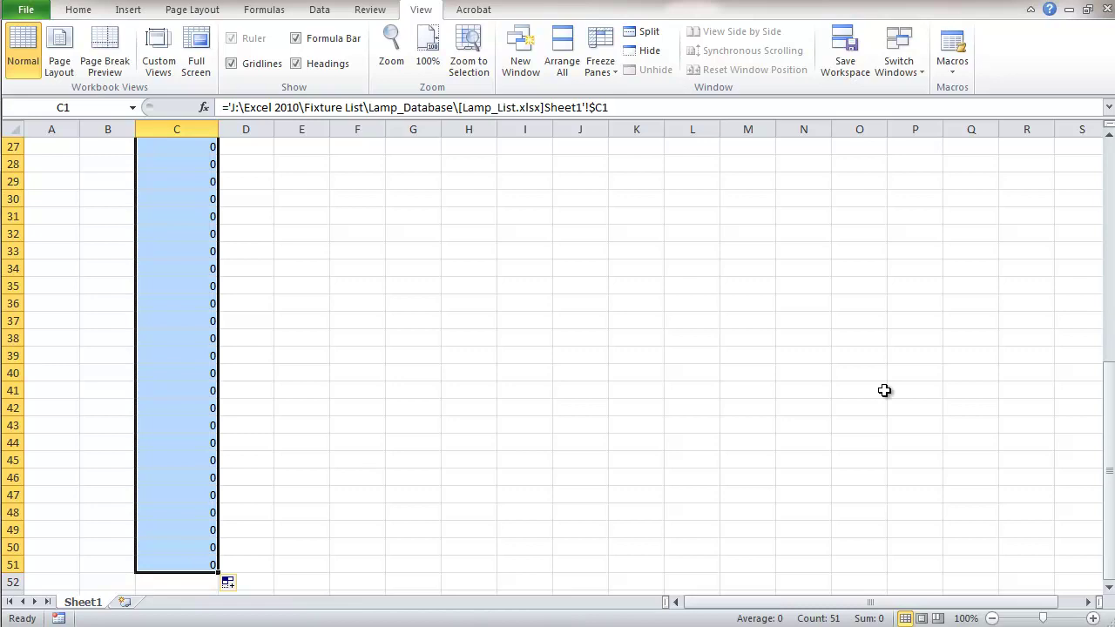
drag(1106, 477, 1096, 221)
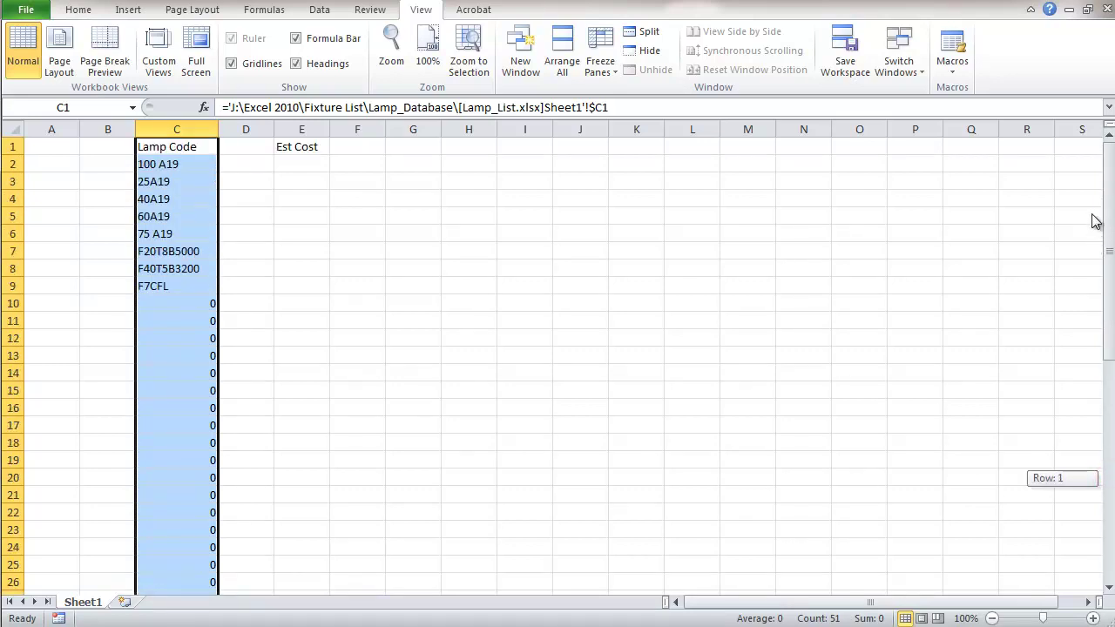
Fill the E1 Est Cost link down to E51, scroll back up, and widen column A.
click(300, 149)
drag(331, 155, 325, 578)
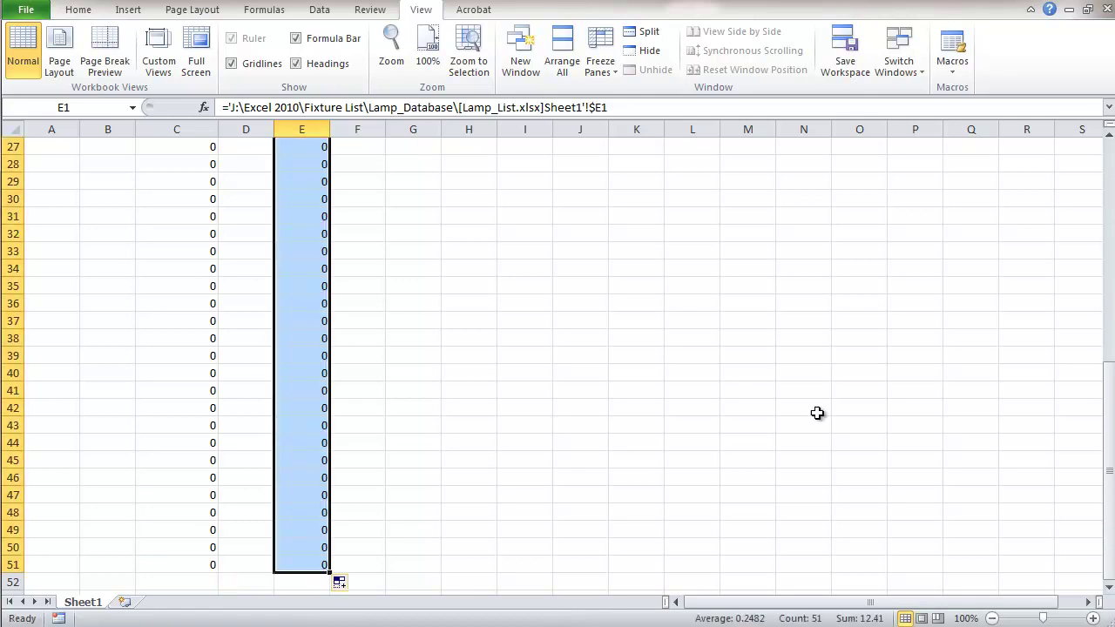
drag(1103, 474, 1092, 218)
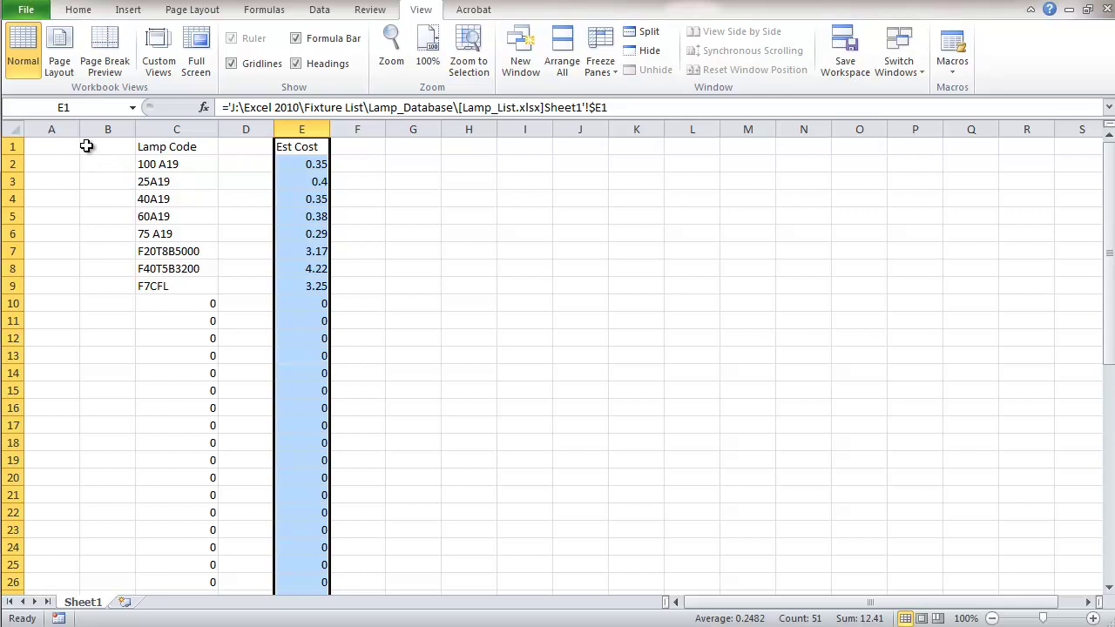
drag(79, 131, 244, 151)
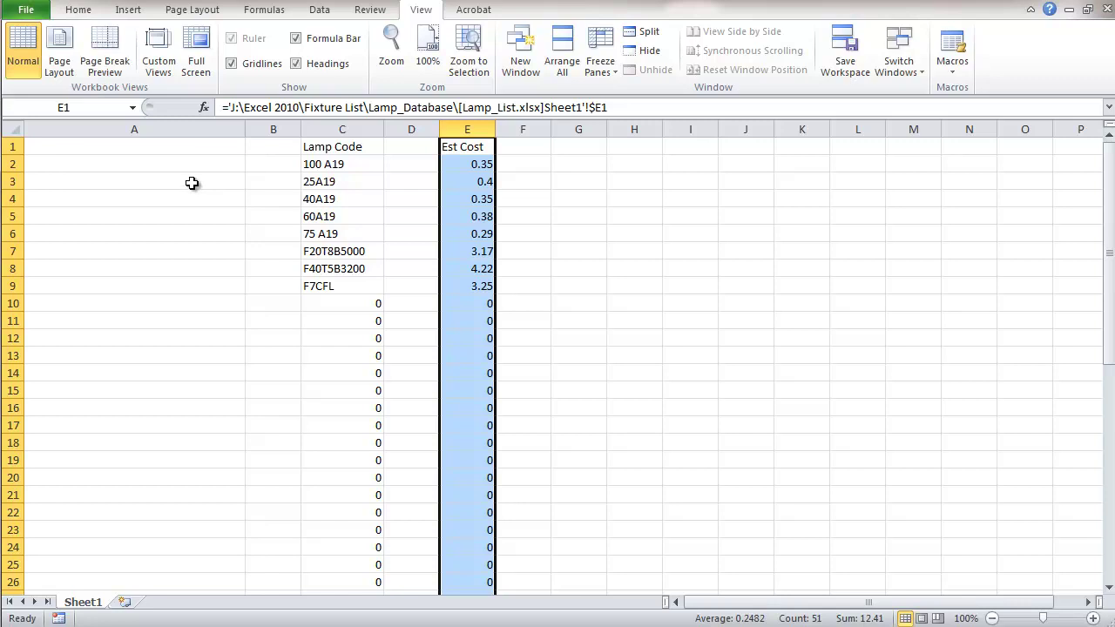
Type 'Lamp codes automatically updated by', 'spreadsheet "Lamp_List.xlsx in', 'same directory as building spreadsheets' into A1:A3.
key(ctrl+Home)
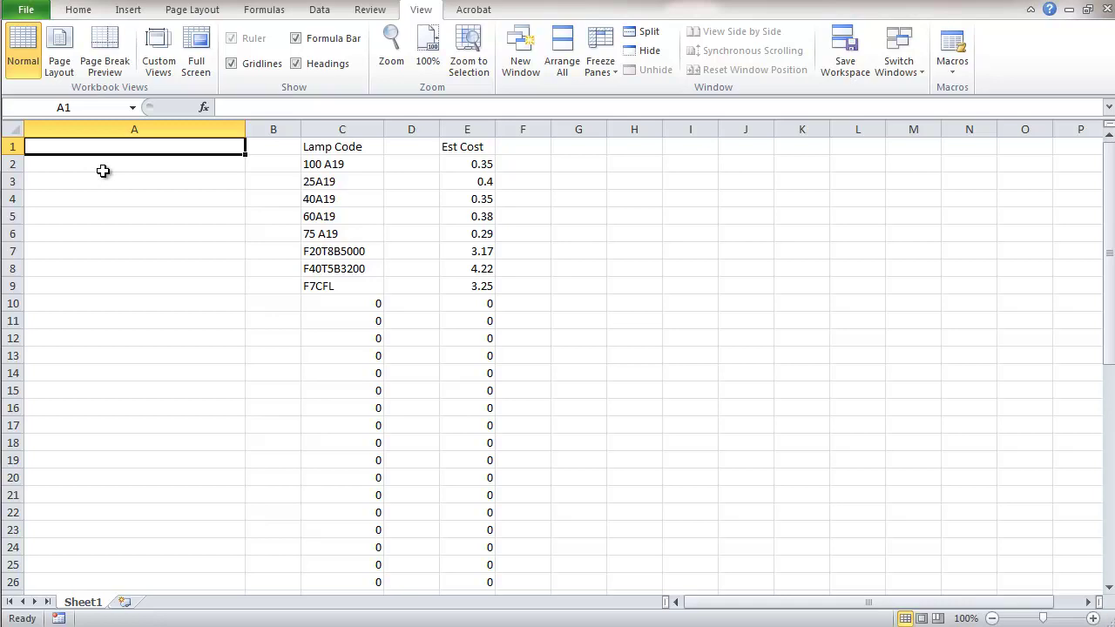
text(Lamp codes automatically updated by)
key(Return)
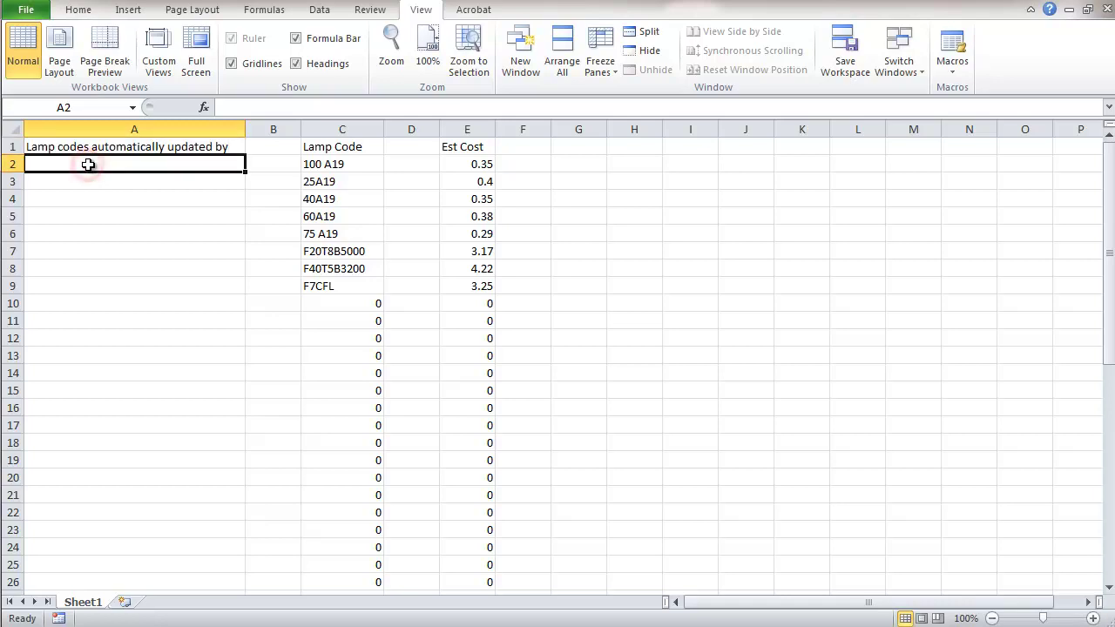
text(spreadsheet "Lamp_List.xlsx in)
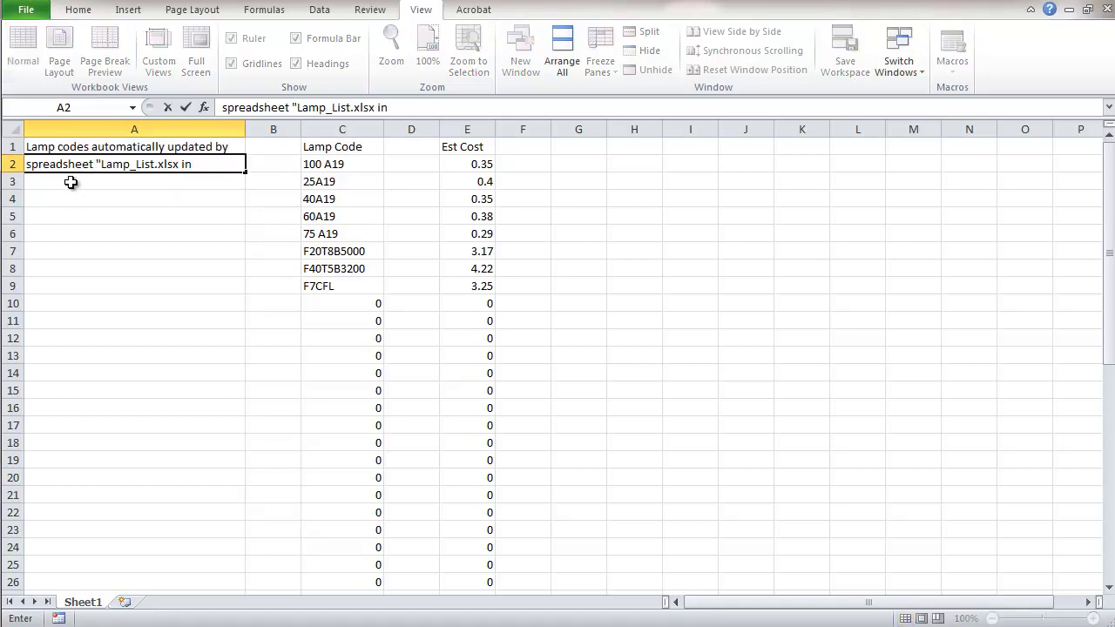
click(60, 181)
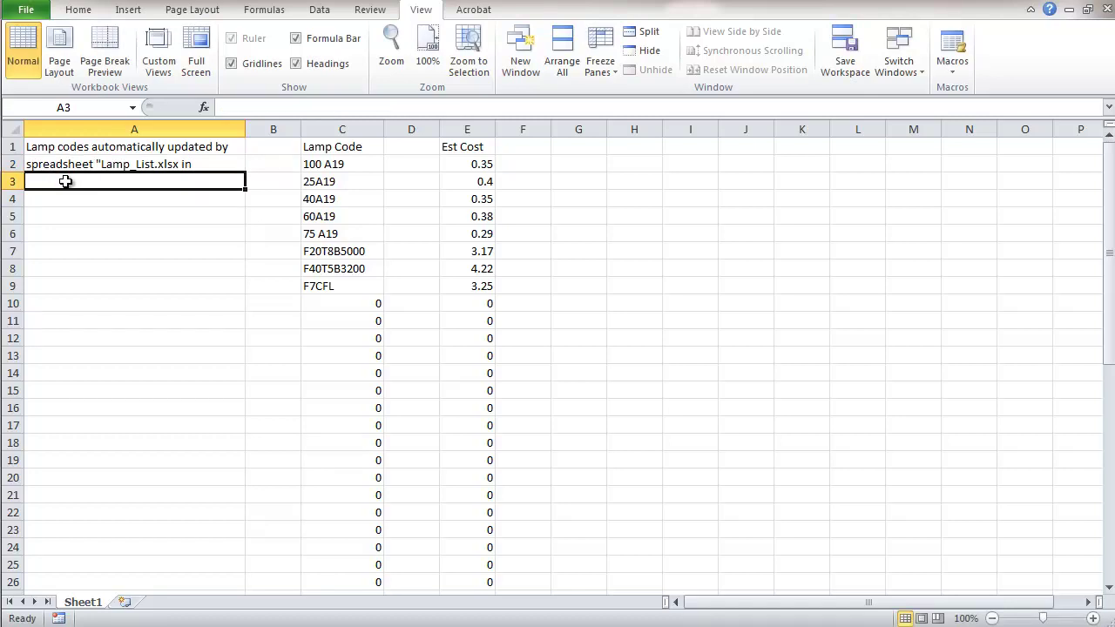
text(same directory as building spreadsheets)
click(90, 217)
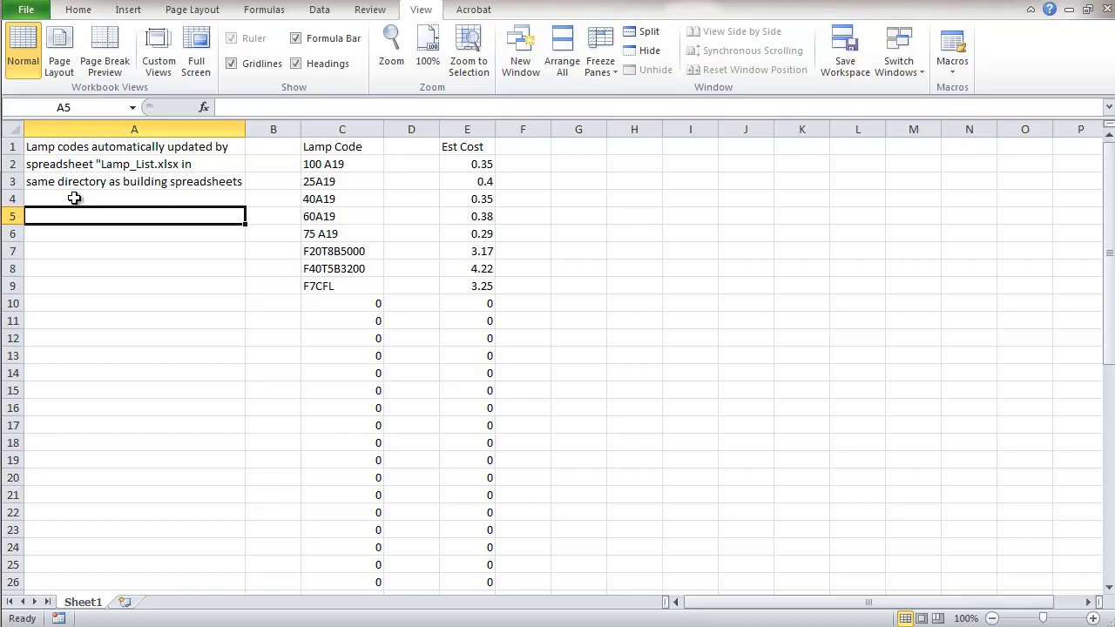
Add the missing closing quote after Lamp_List.xlsx in the A2 note.
click(153, 168)
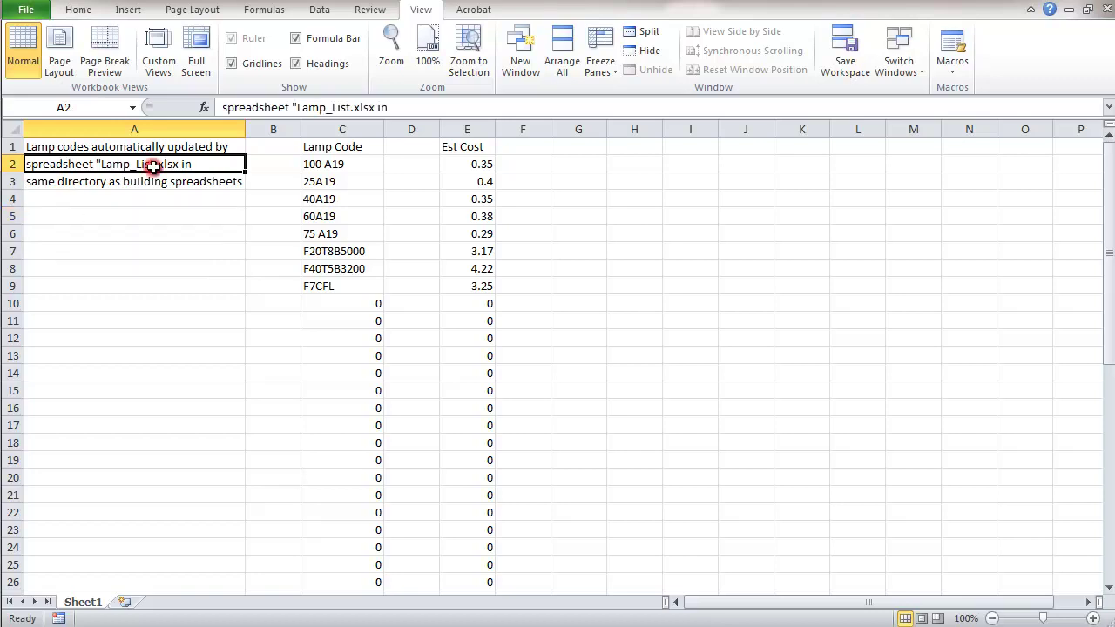
double_click(152, 167)
text(")
click(79, 201)
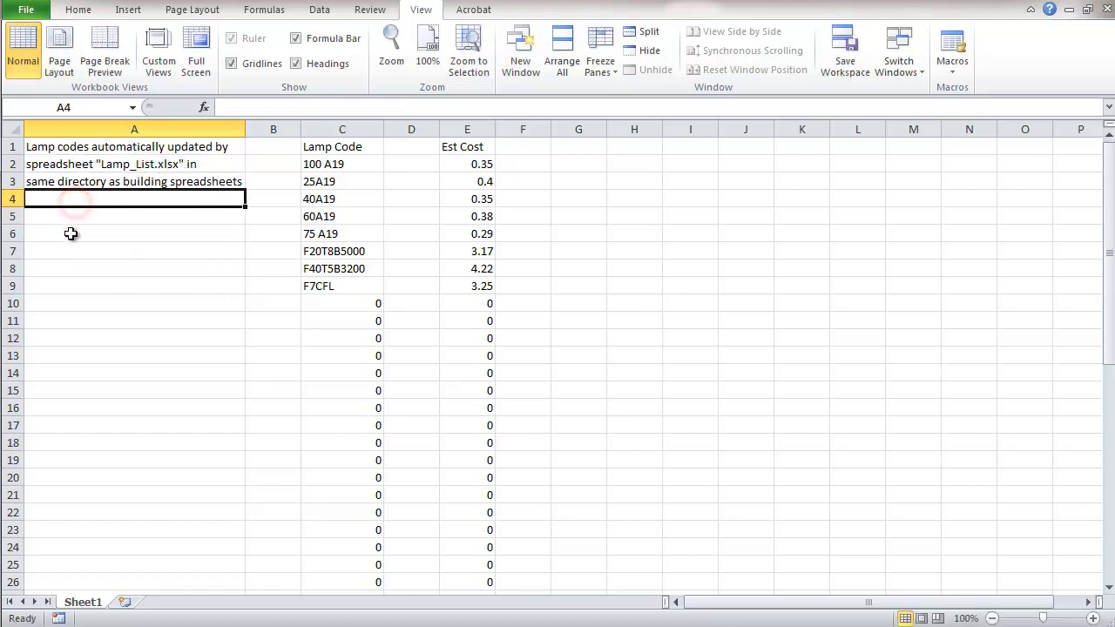
click(70, 234)
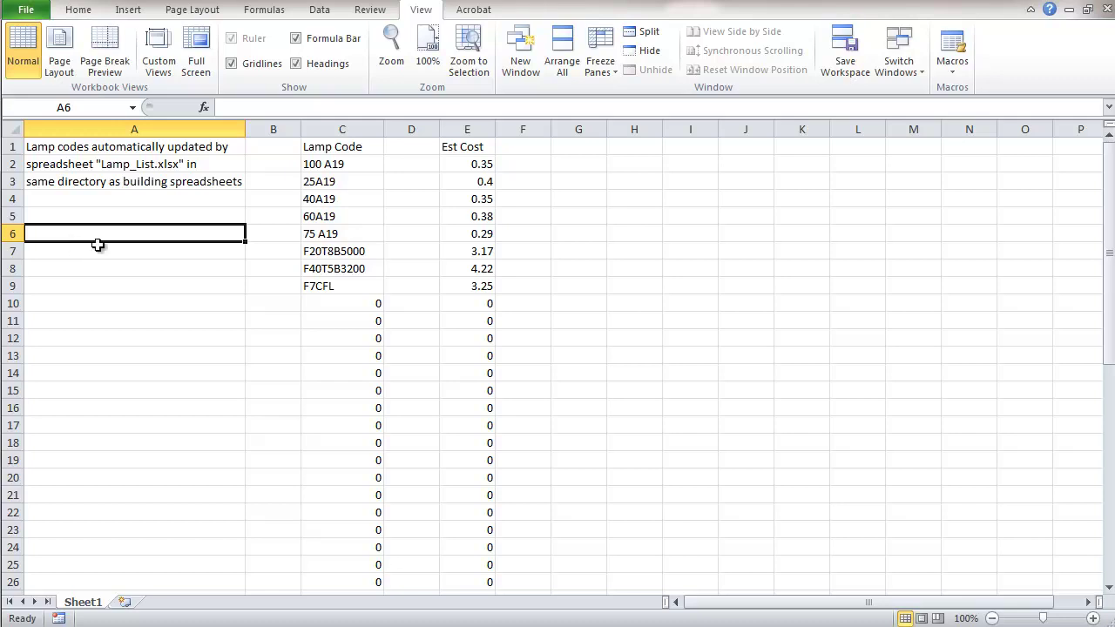
Rename the Sheet1 tab to Lamp_List through its right-click menu.
right_click(83, 601)
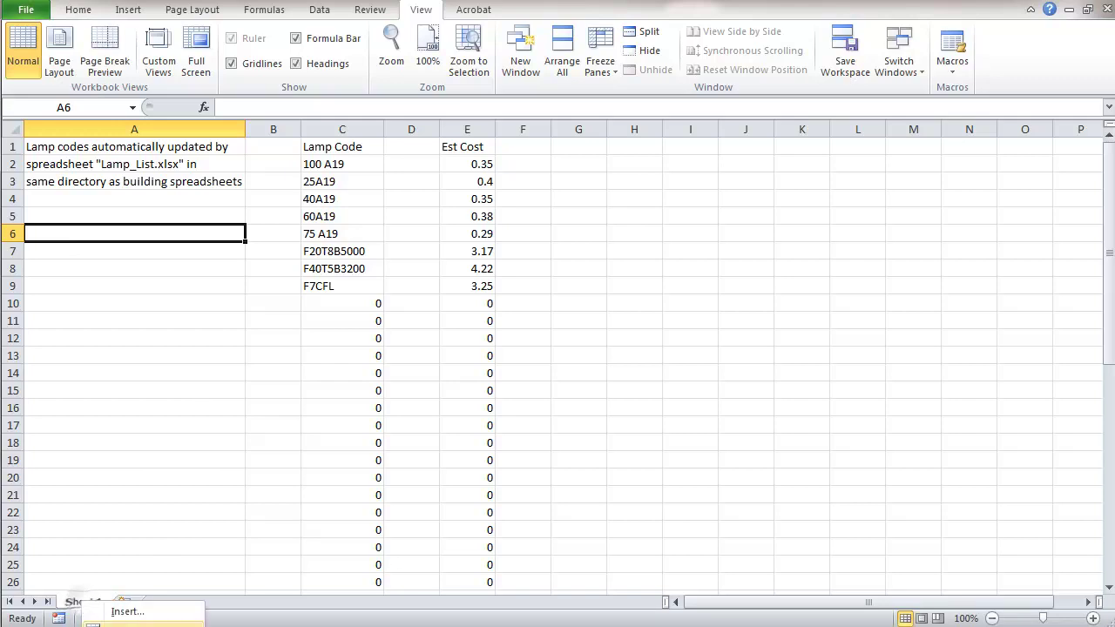
key(r)
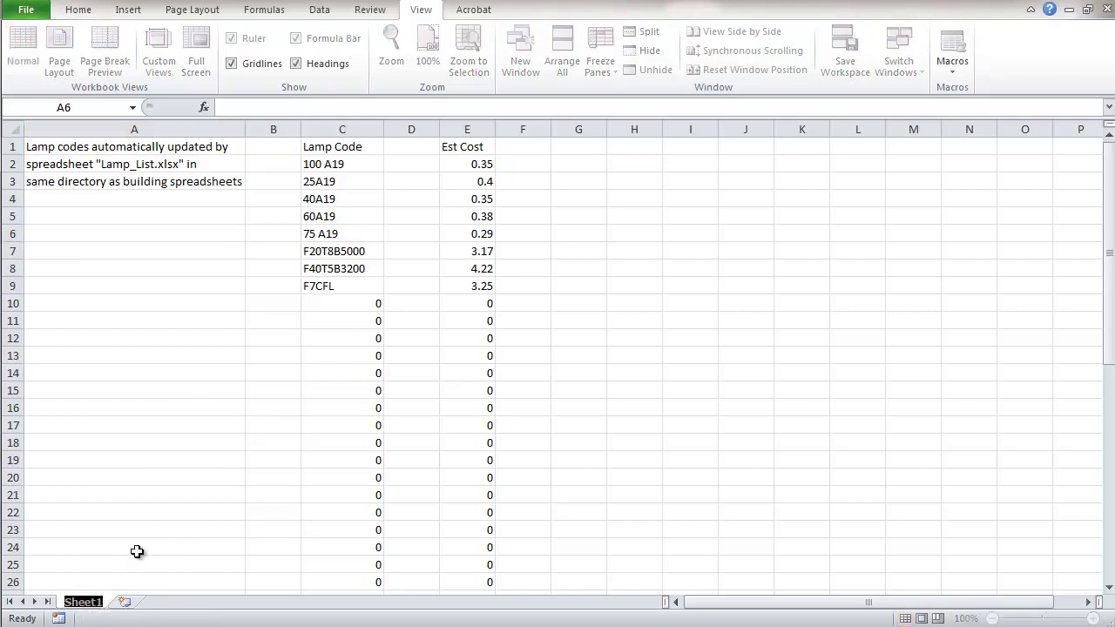
text(Lamp_List)
click(104, 547)
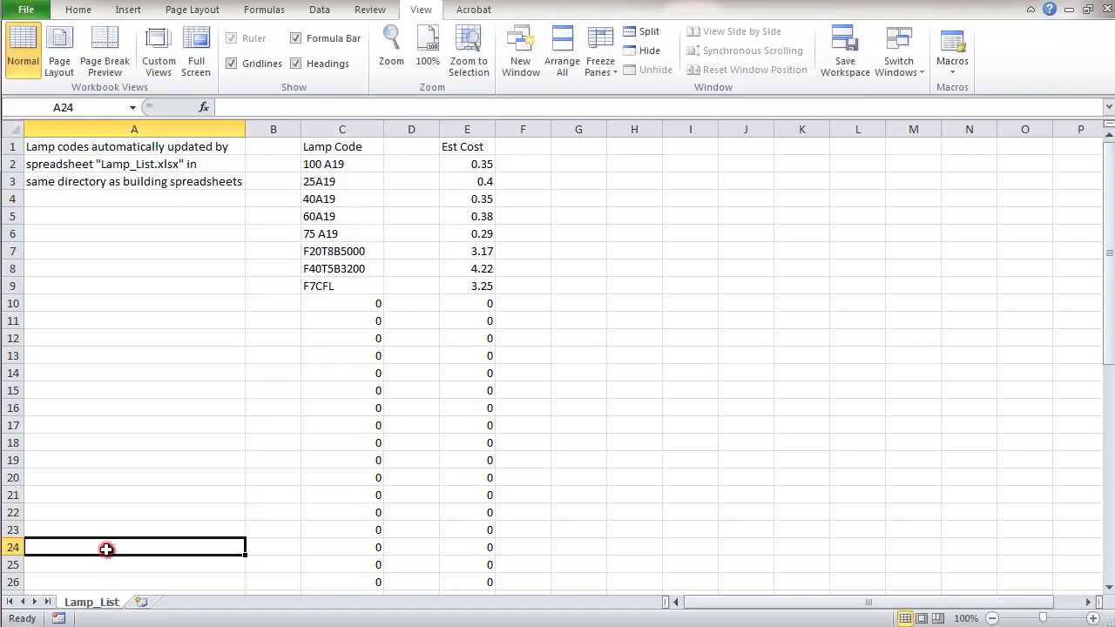